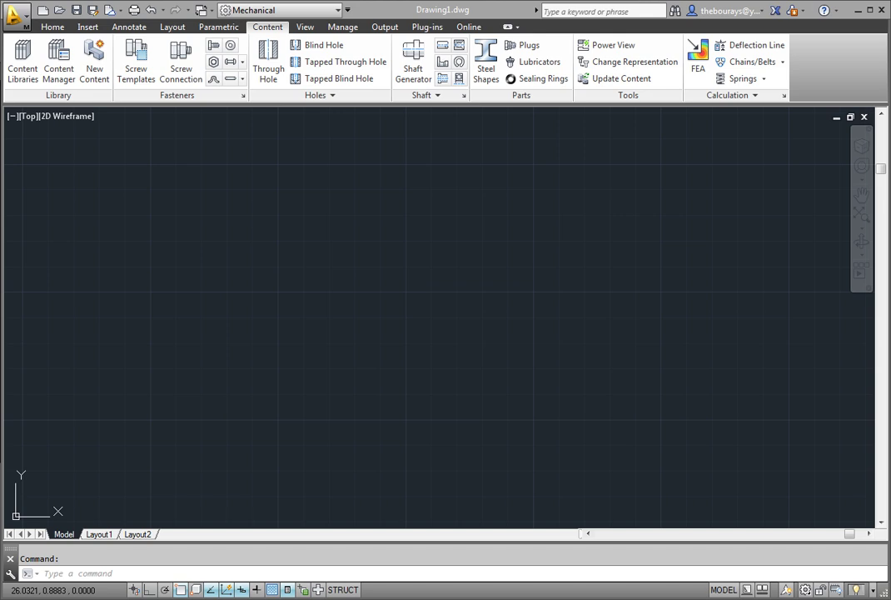
# Open the FEA-2.dwg drawing from the Select File dialog
pyautogui.click(169, 297)
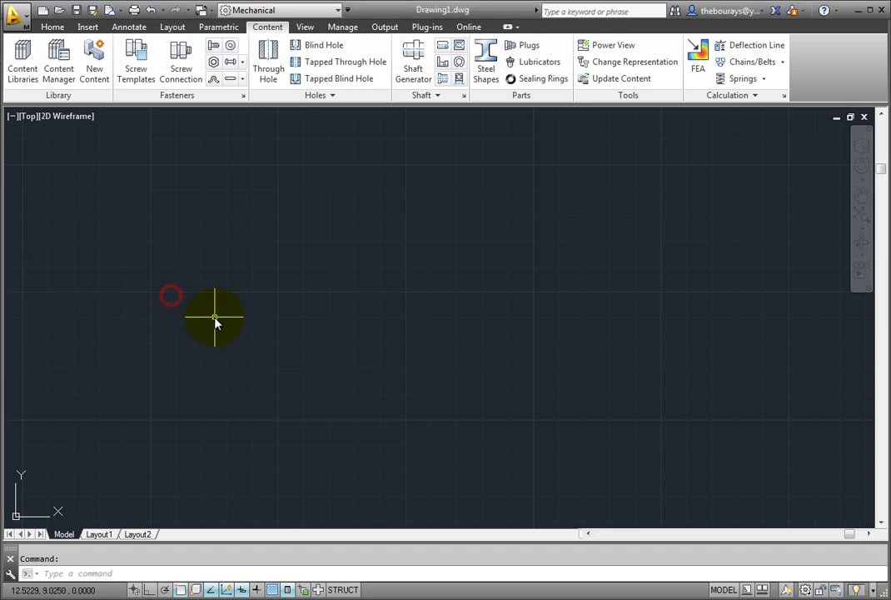
pyautogui.click(59, 11)
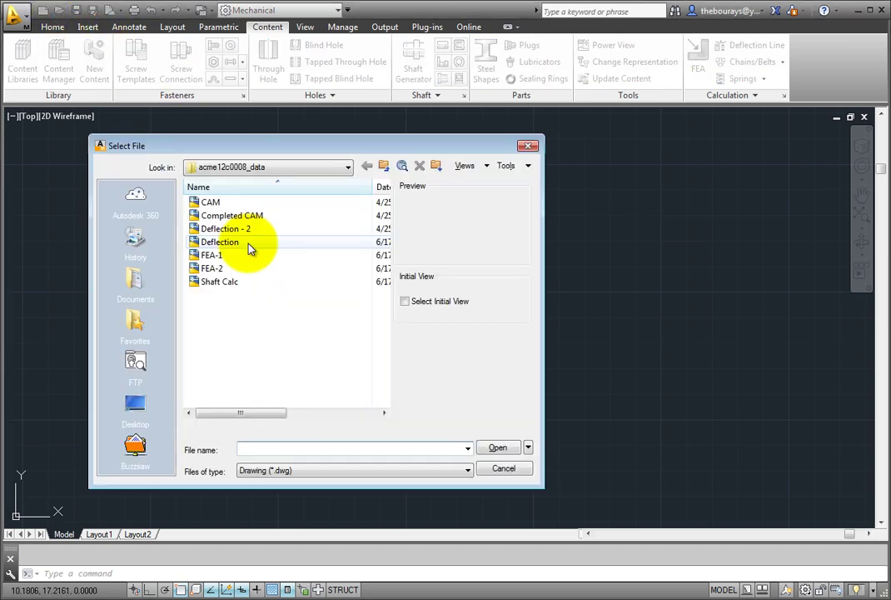
pyautogui.doubleClick(230, 269)
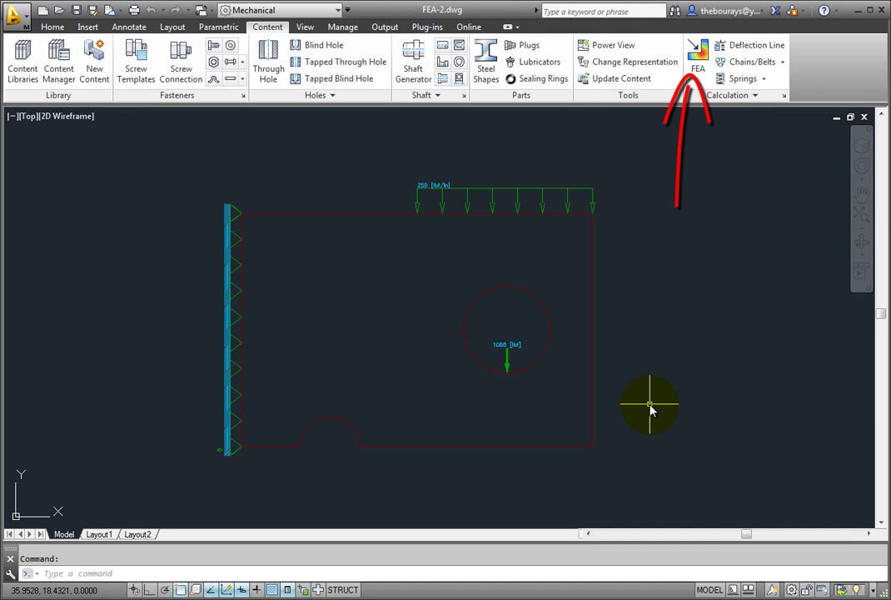
# Start FEA on the plate by picking a point inside it and continuing the Existing solution
pyautogui.click(699, 57)
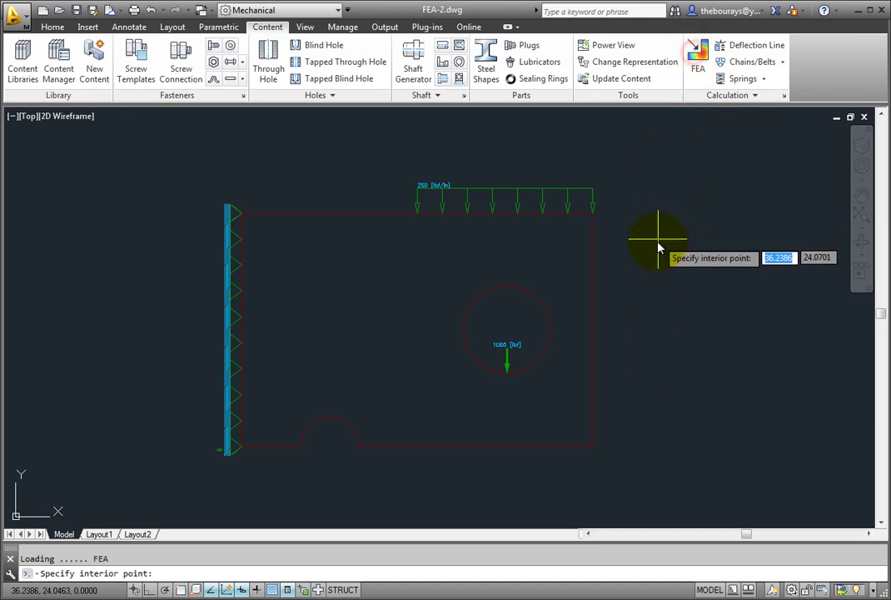
pyautogui.click(491, 263)
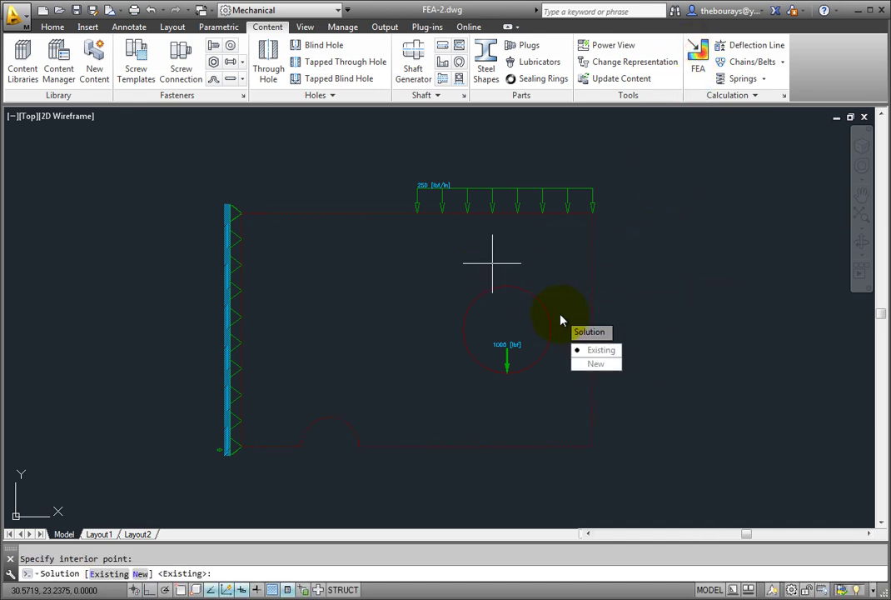
pyautogui.click(591, 350)
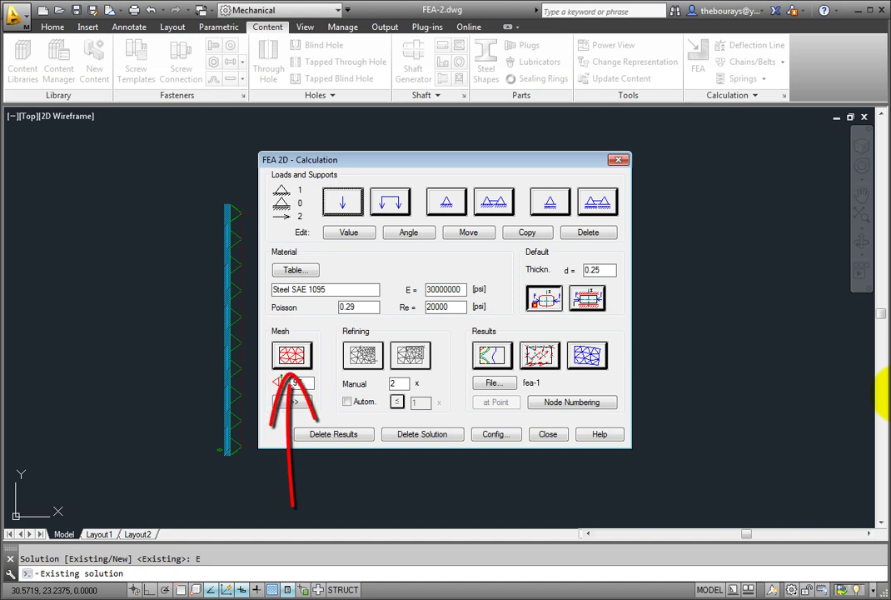
# Generate the triangular mesh over the plate and return to the FEA 2D Calculation dialog
pyautogui.click(293, 355)
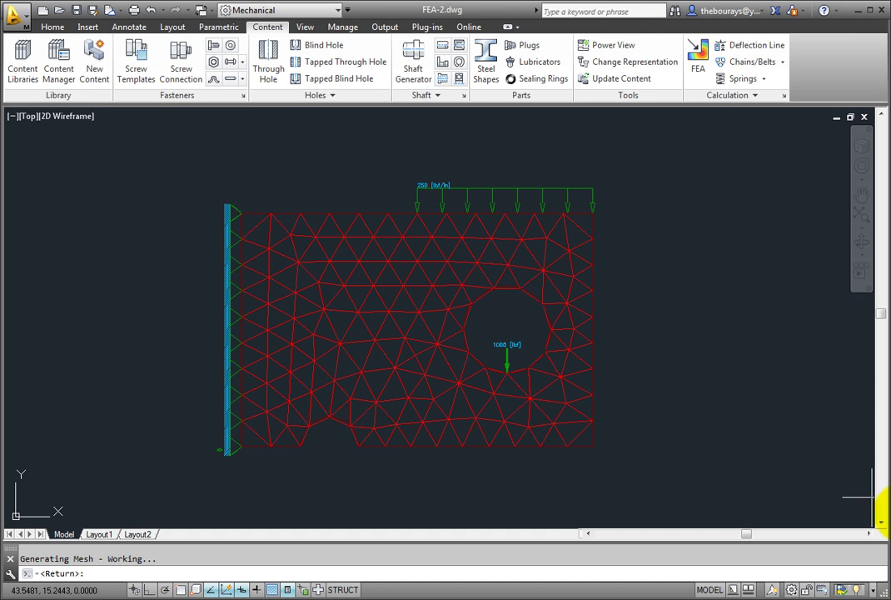
pyautogui.press('Return')
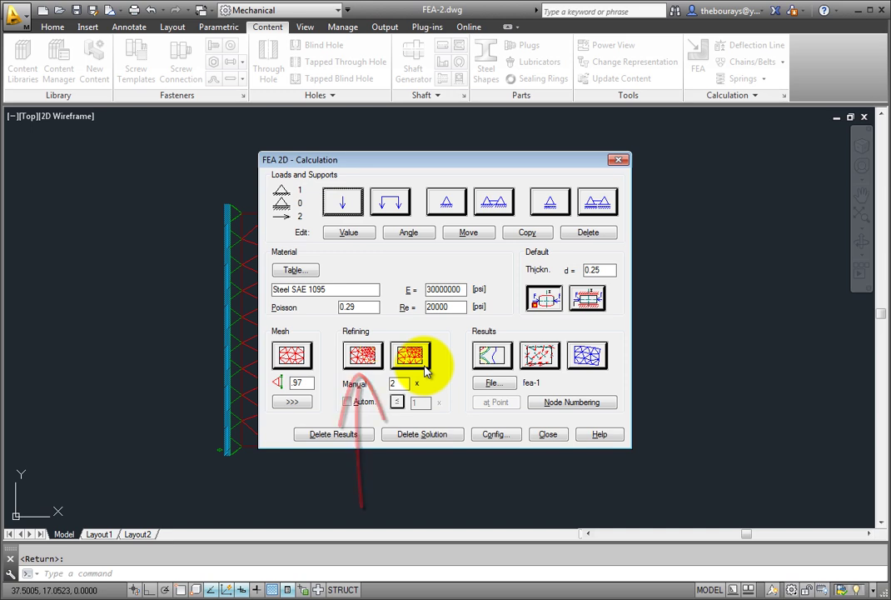
# Point-refine the mesh around three centres near the lower notch
pyautogui.click(351, 366)
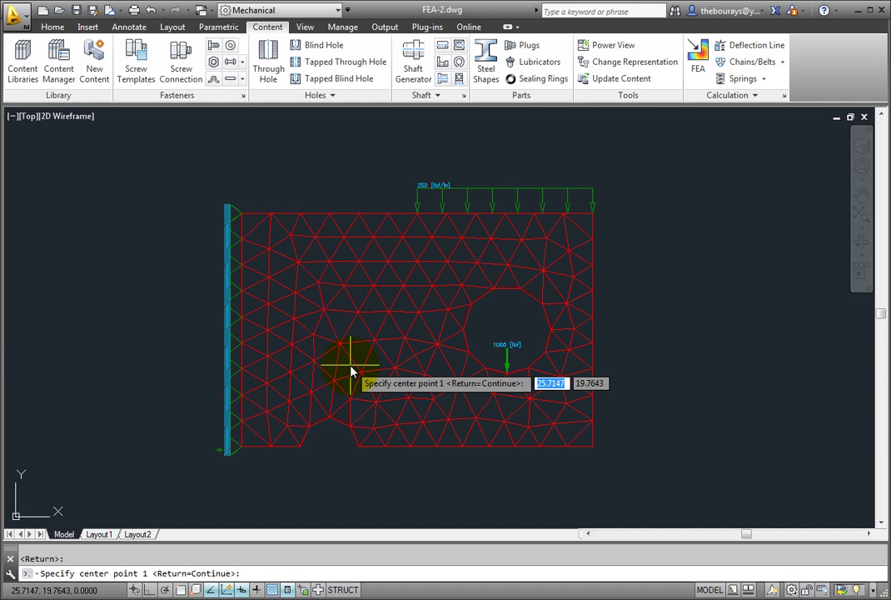
pyautogui.click(332, 410)
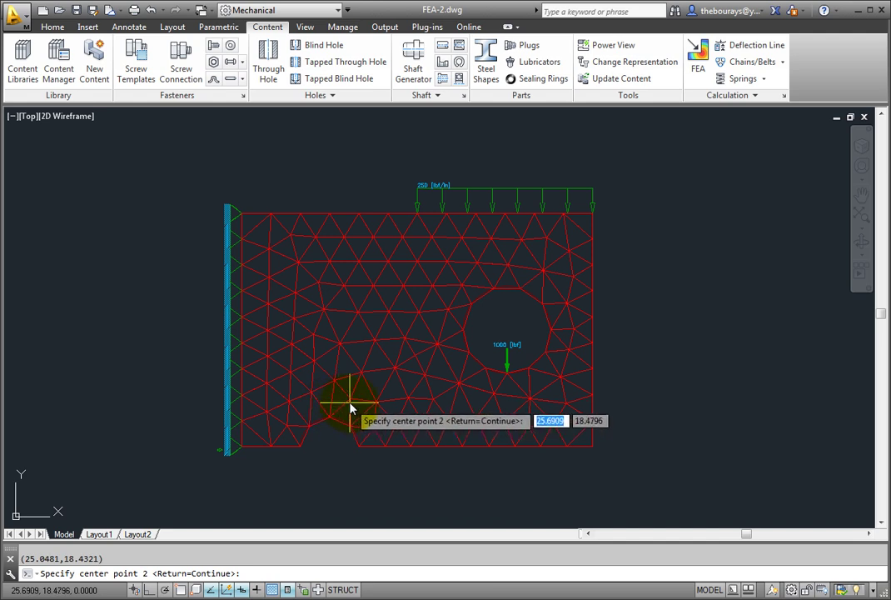
pyautogui.click(350, 407)
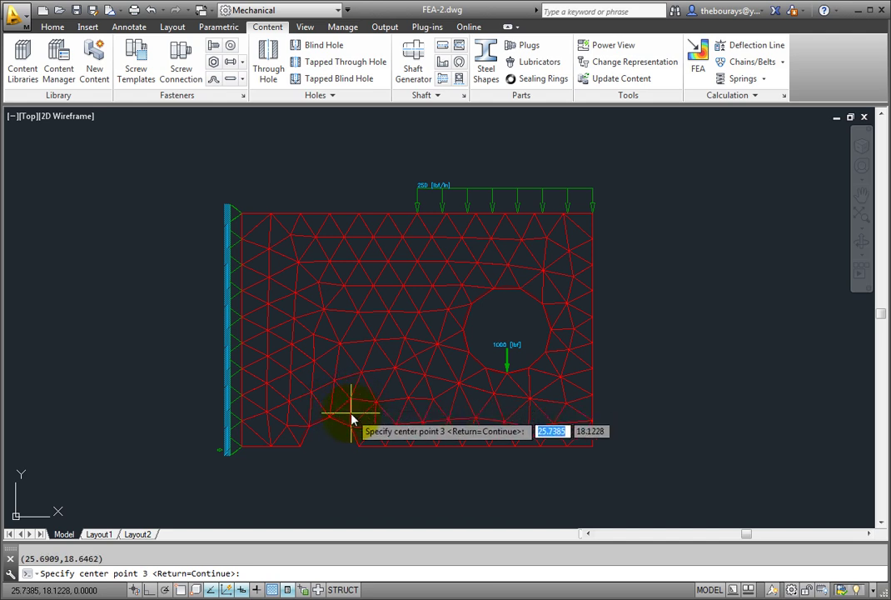
pyautogui.click(352, 419)
pyautogui.press('Return')
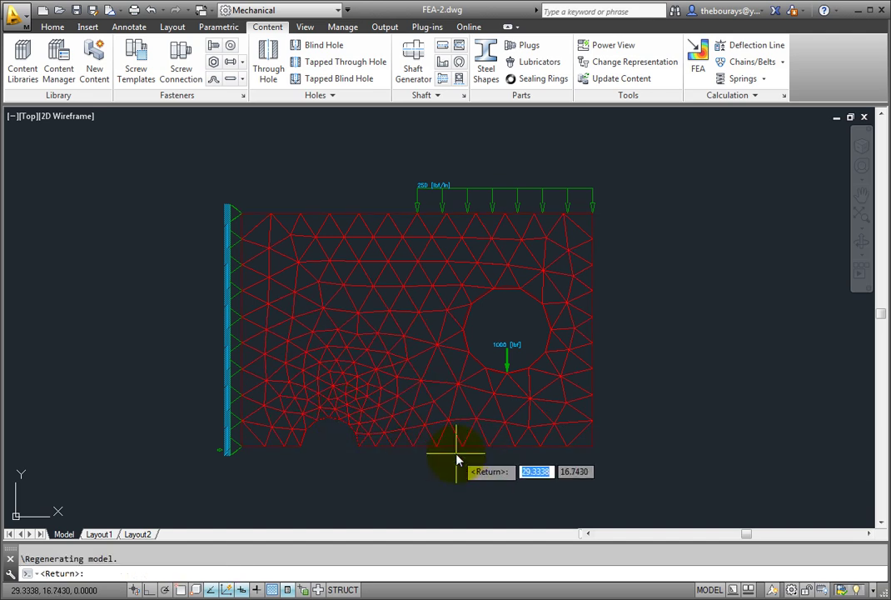
pyautogui.press('Return')
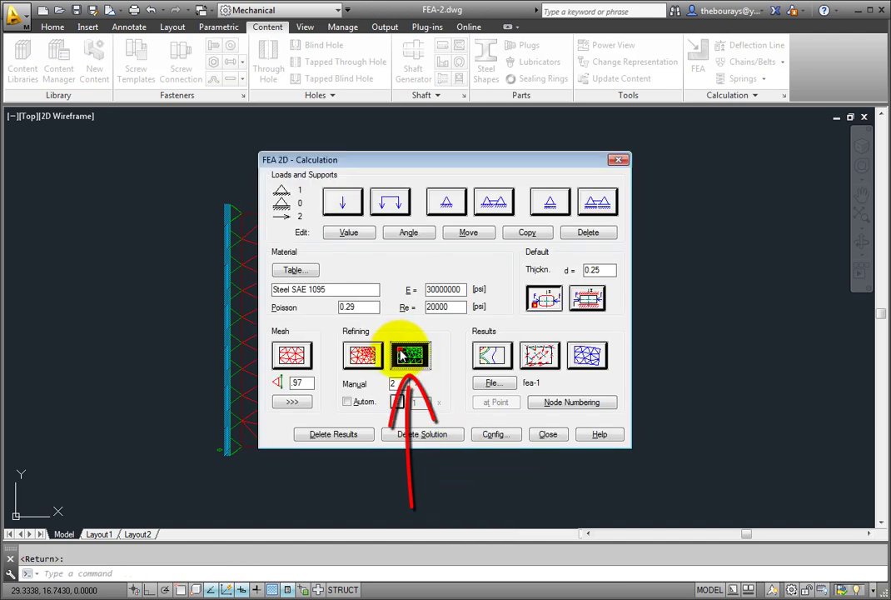
# Area-refine the mesh inside a rectangle enclosing the circular hole
pyautogui.click(400, 354)
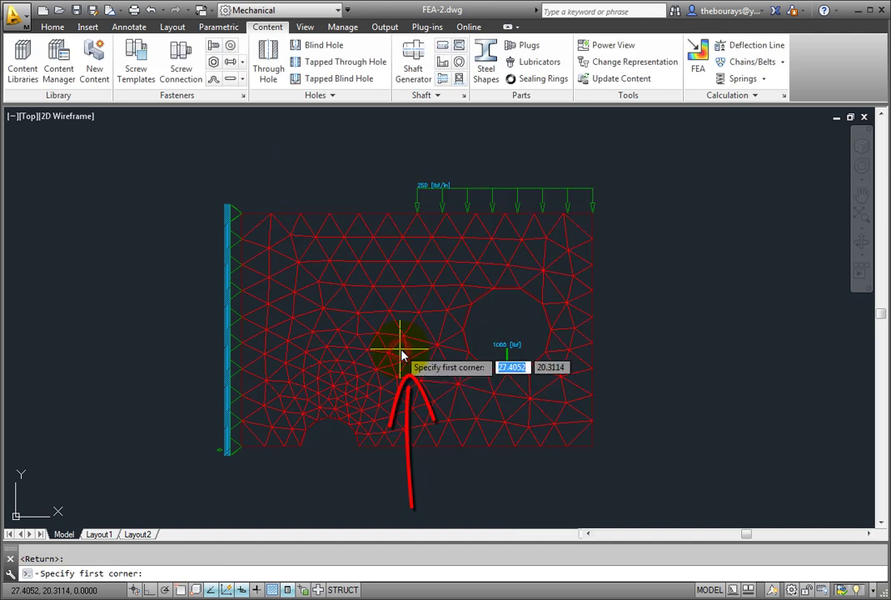
pyautogui.click(425, 271)
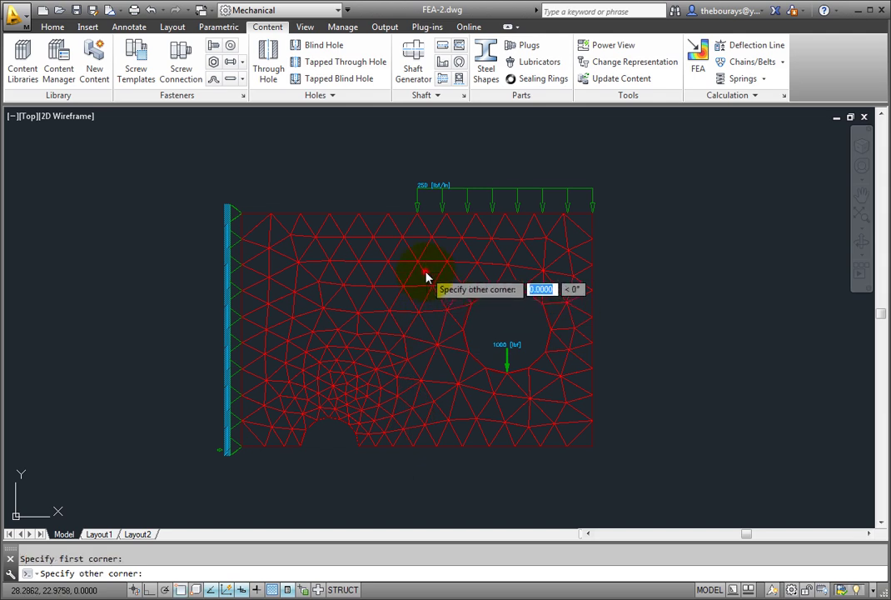
pyautogui.click(585, 393)
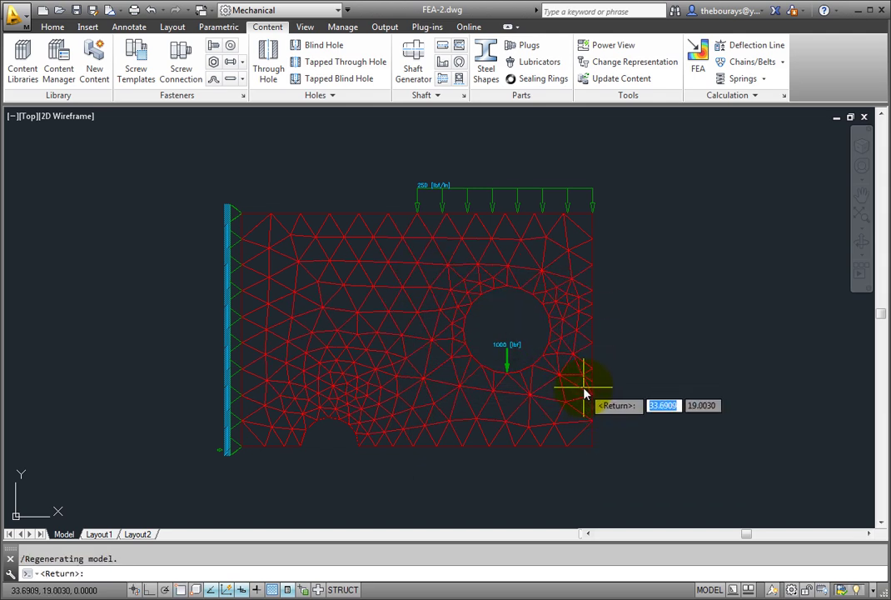
pyautogui.press('Return')
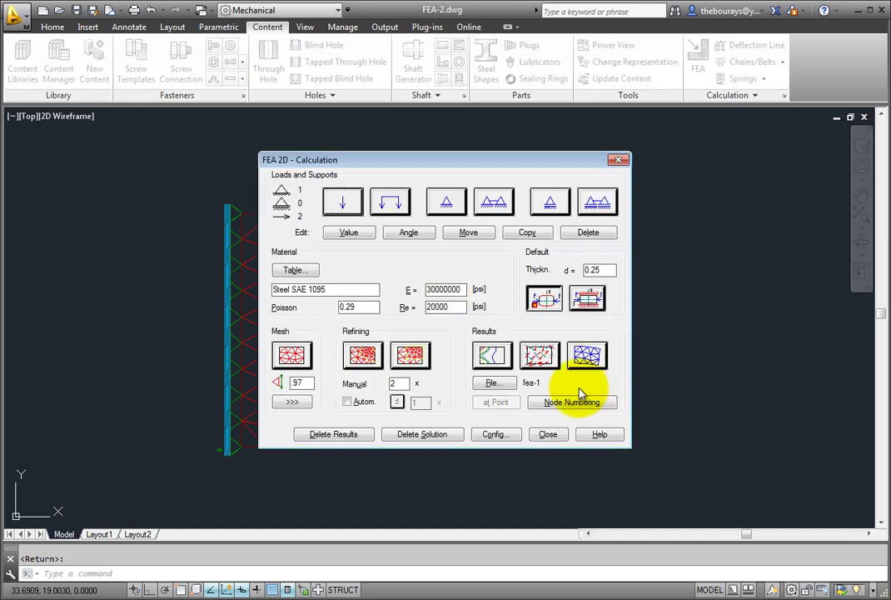
# Enable automatic mesh refinement with a pass count of 3
pyautogui.click(348, 402)
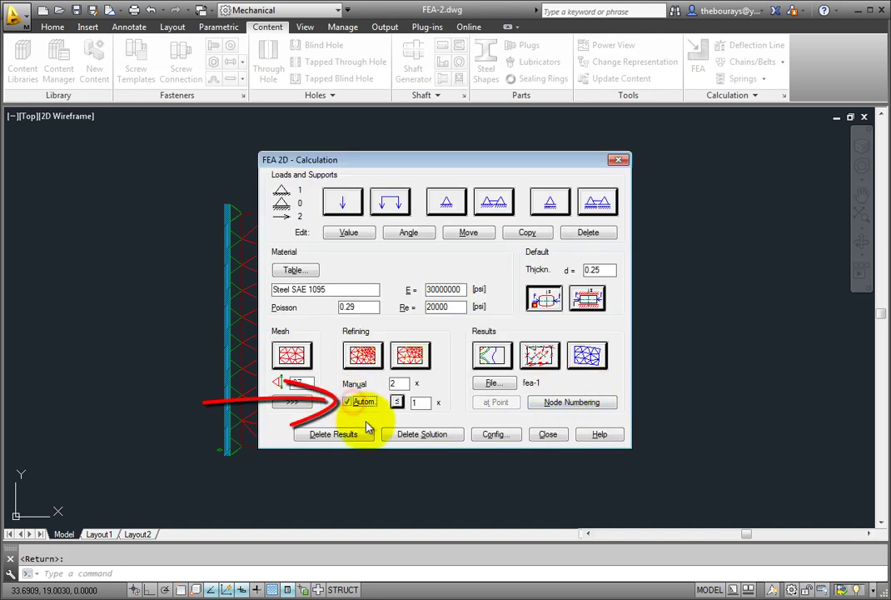
pyautogui.doubleClick(421, 404)
pyautogui.write('3')
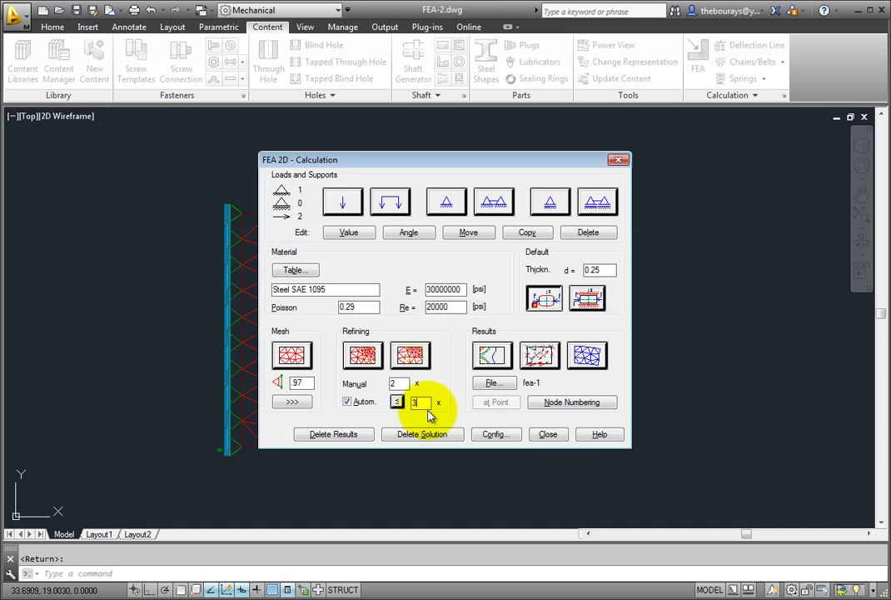
# Run a Von Mises Stress isolines calculation with colour-fill graphic representation
pyautogui.click(493, 357)
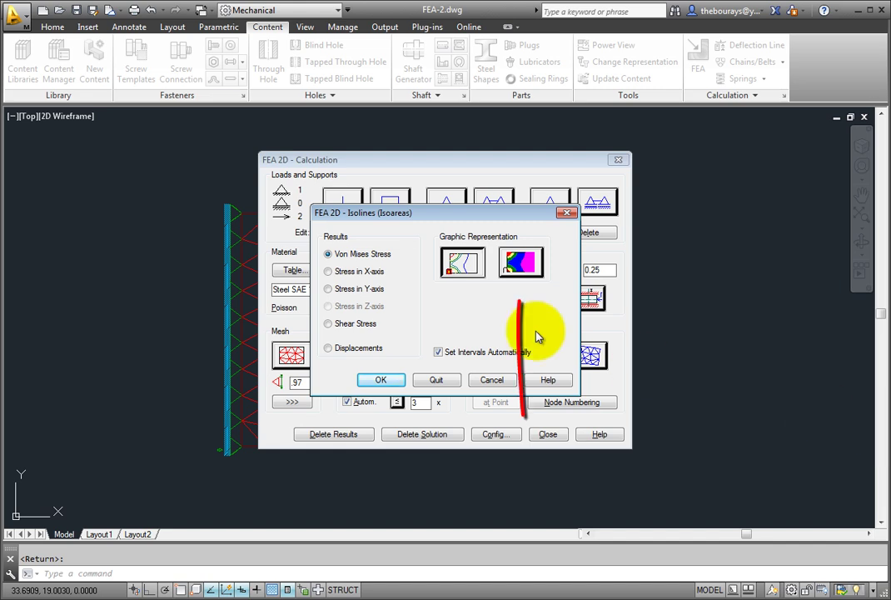
pyautogui.click(521, 263)
pyautogui.click(380, 379)
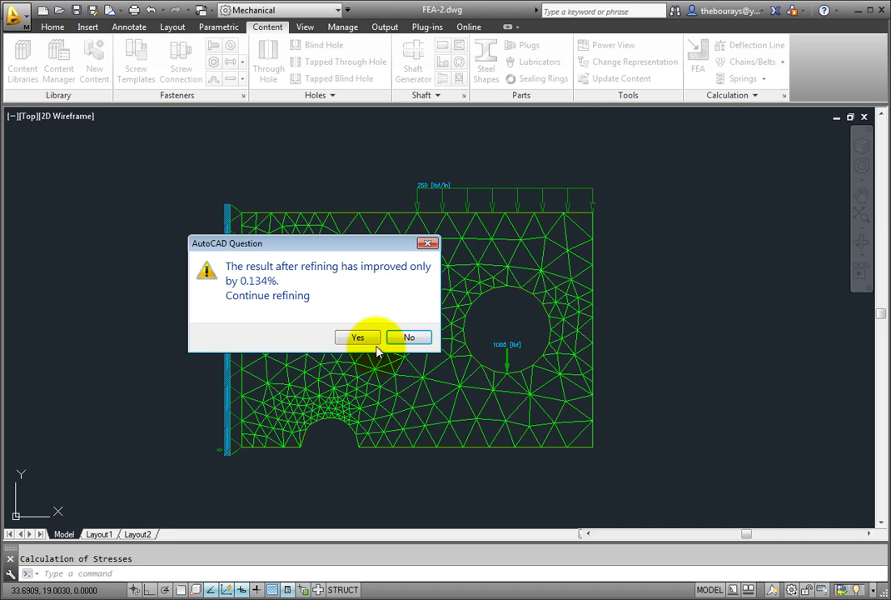
# Decline further refinement and place the Von Mises colour plot and psi legend beside the plate
pyautogui.click(405, 337)
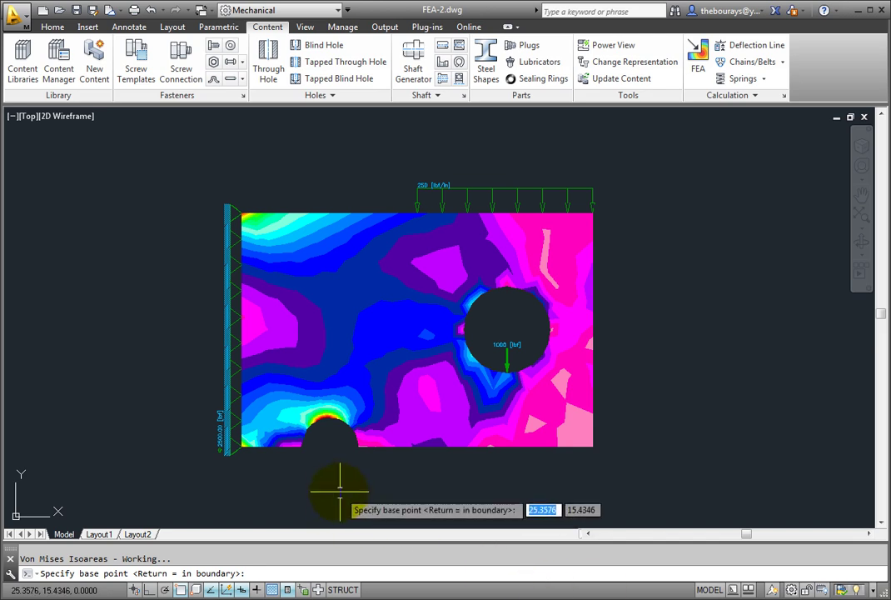
pyautogui.click(243, 446)
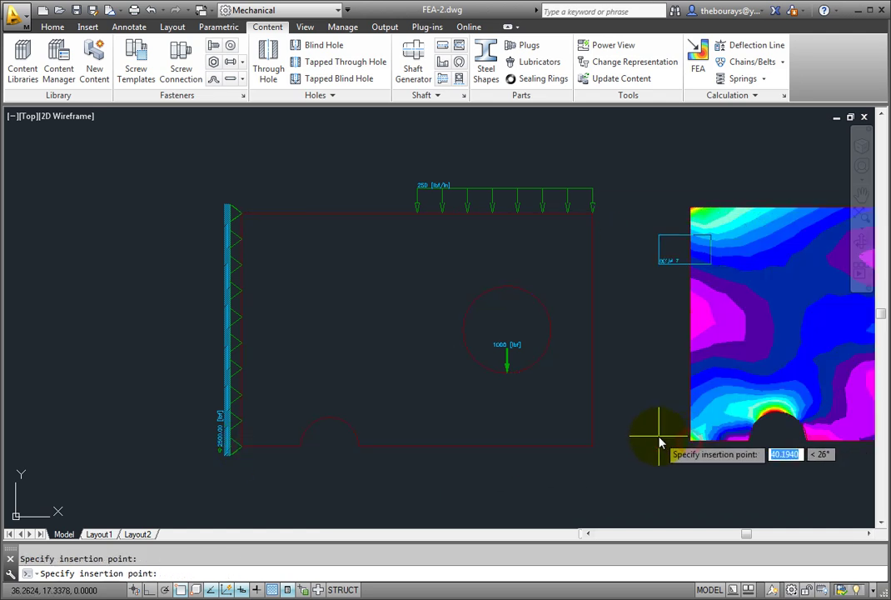
pyautogui.click(719, 414)
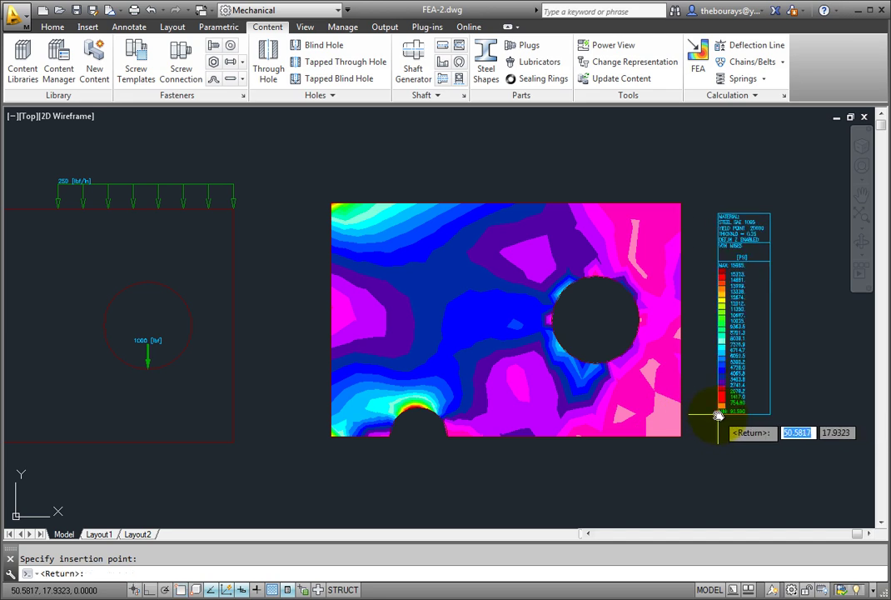
pyautogui.press('Return')
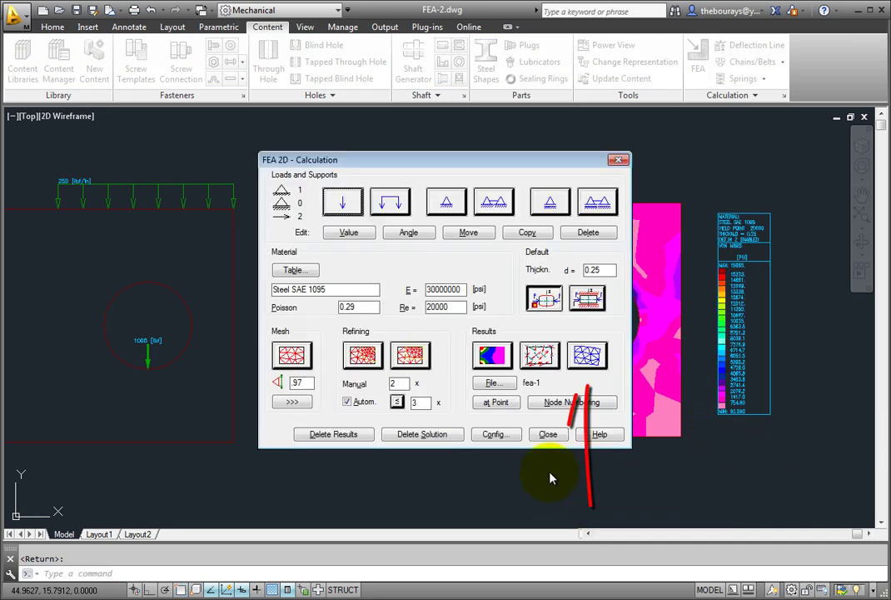
# Plot displacements with the Automatic multiplier and place the deformed mesh and legend below the stress plot
pyautogui.click(587, 364)
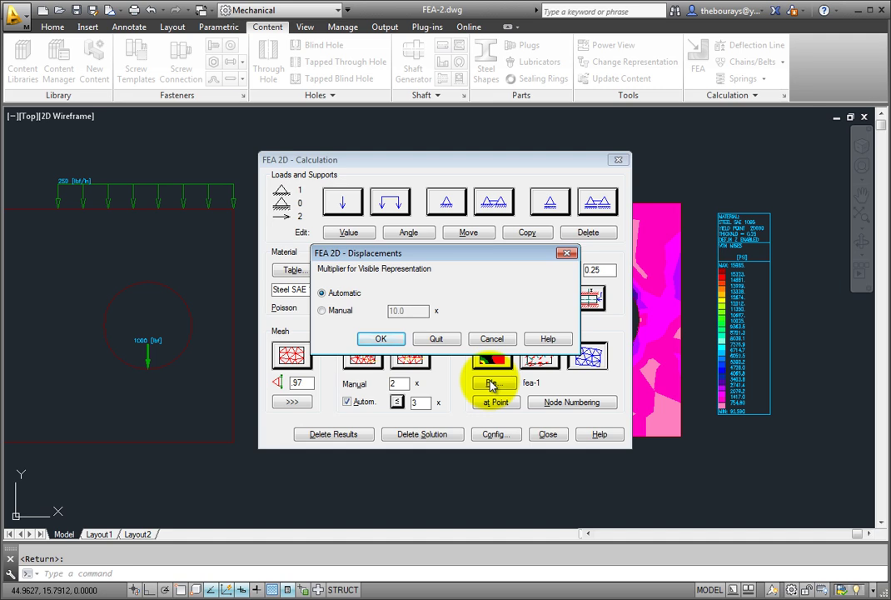
pyautogui.click(371, 339)
pyautogui.scroll(3, 237, 377)
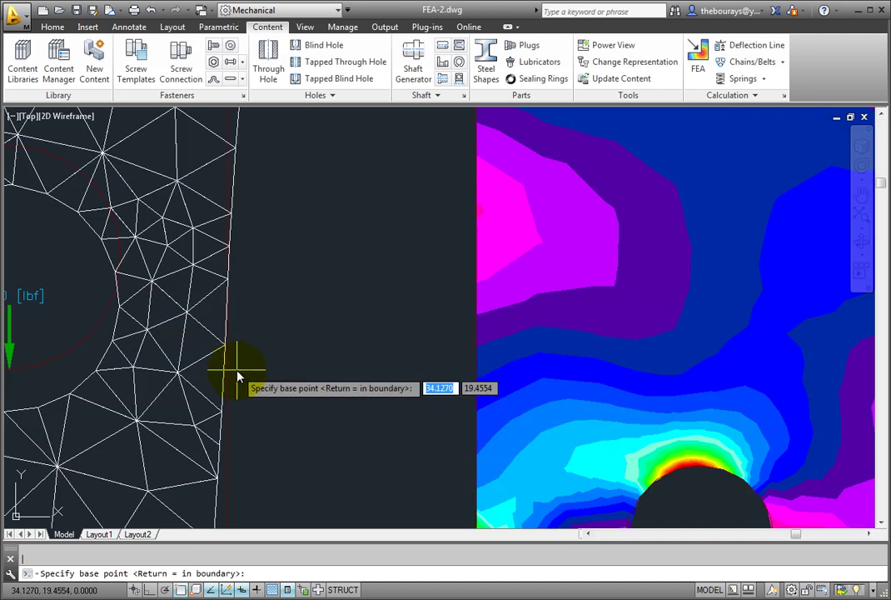
pyautogui.scroll(-4, 234, 378)
pyautogui.moveTo(260, 377); pyautogui.dragTo(384, 362, button='middle')
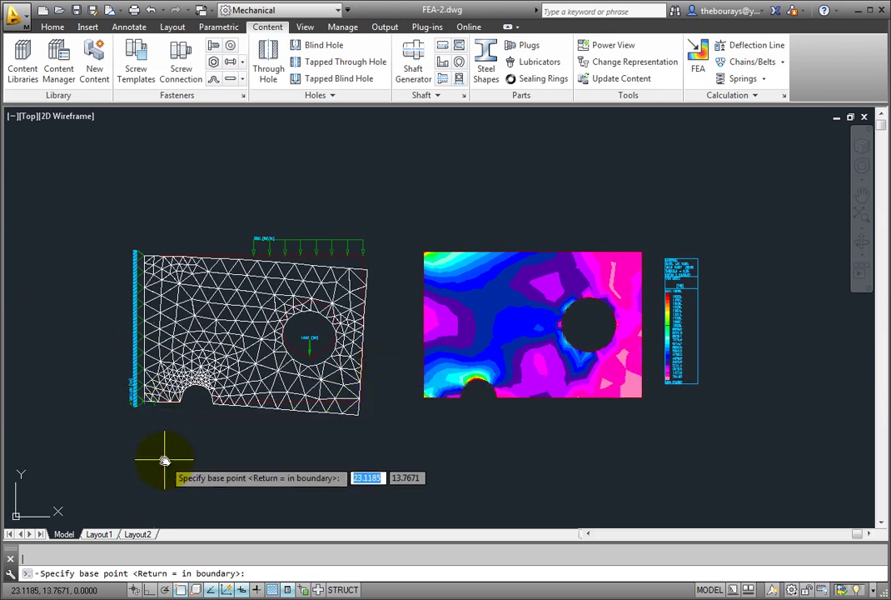
pyautogui.click(143, 403)
pyautogui.moveTo(422, 488); pyautogui.dragTo(391, 360, button='middle')
pyautogui.click(400, 454)
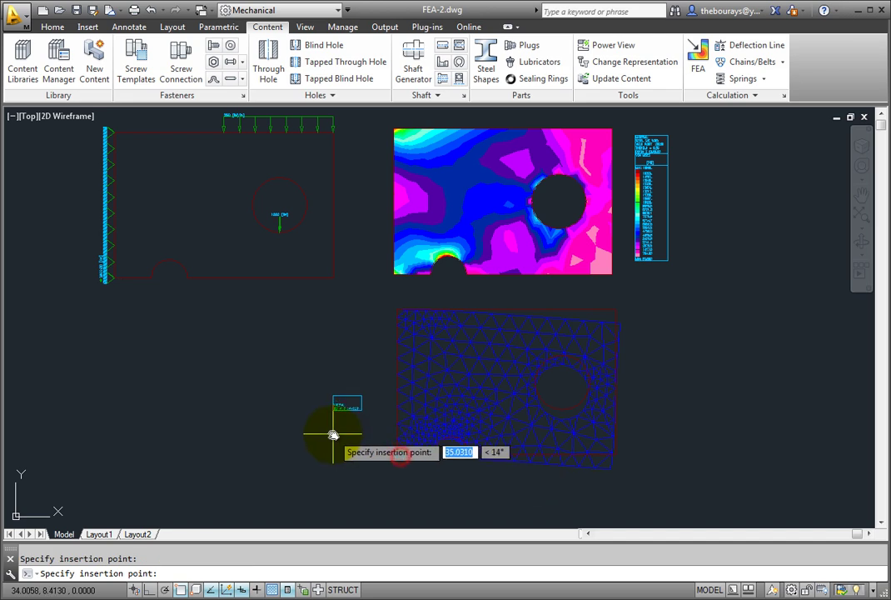
pyautogui.click(648, 421)
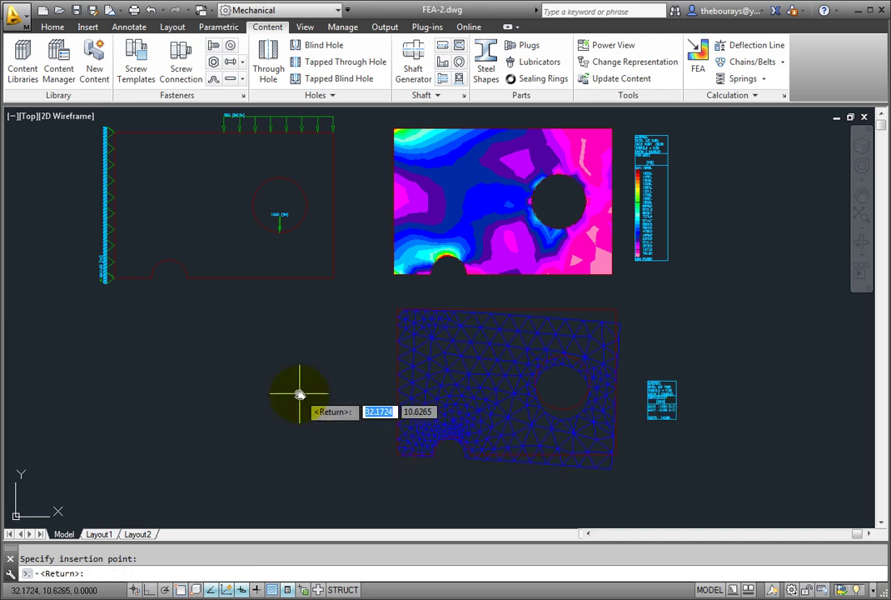
pyautogui.press('Return')
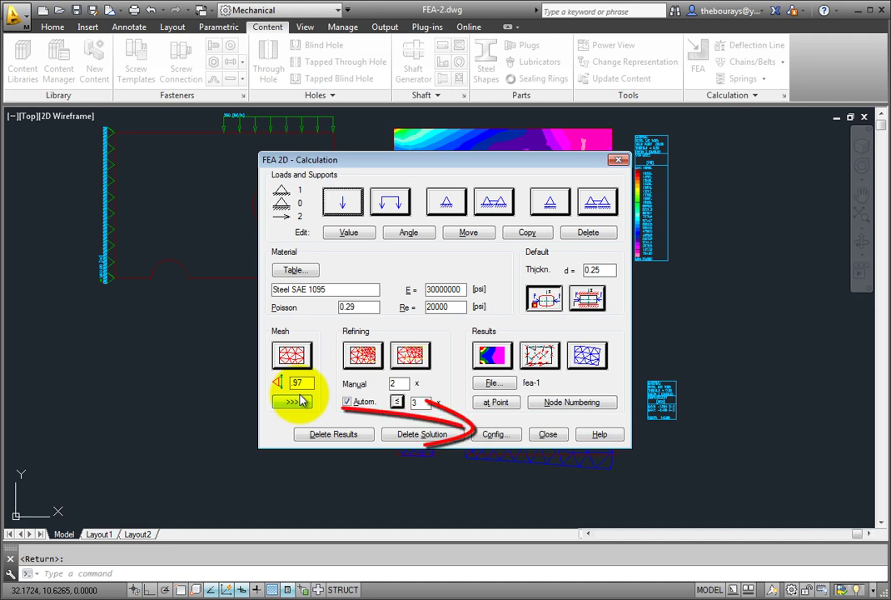
pyautogui.click(491, 434)
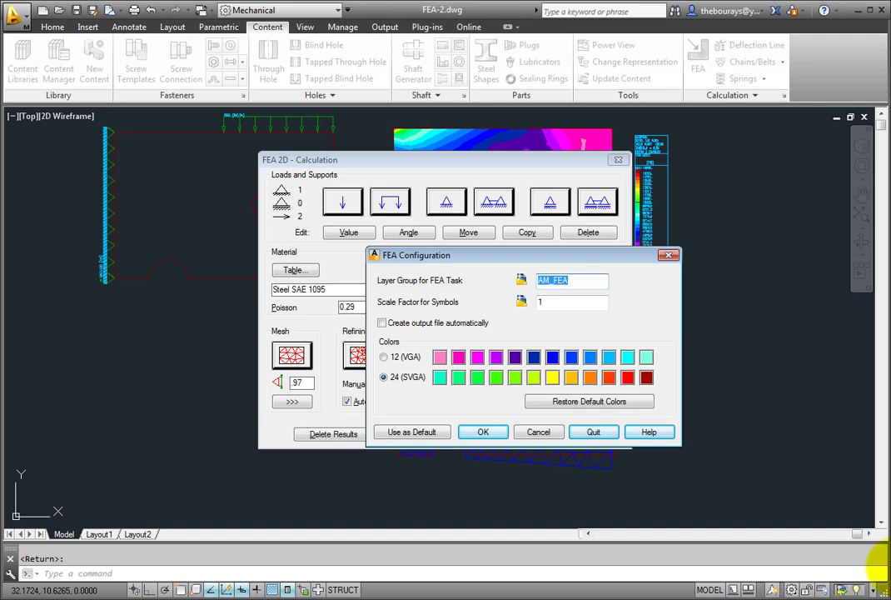
pyautogui.click(538, 431)
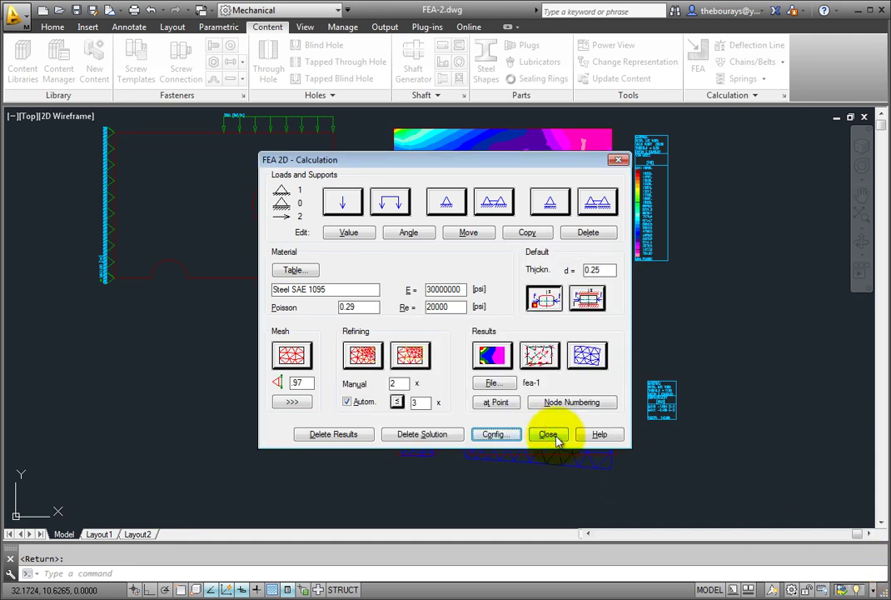